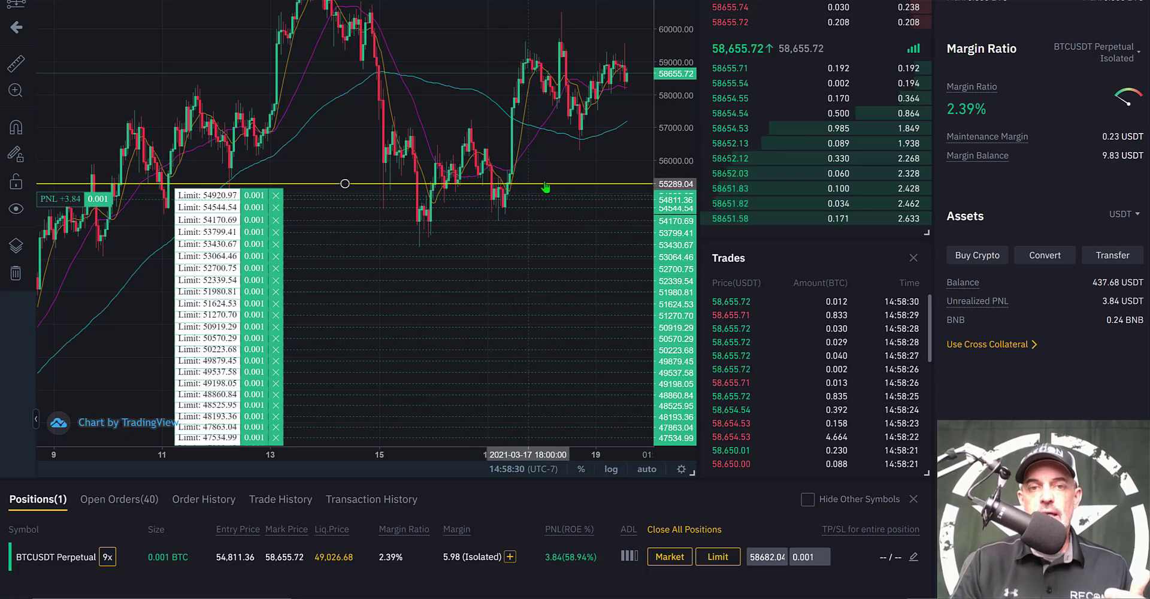
Select the yellow horizontal line on the BTCUSDT chart
click(524, 189)
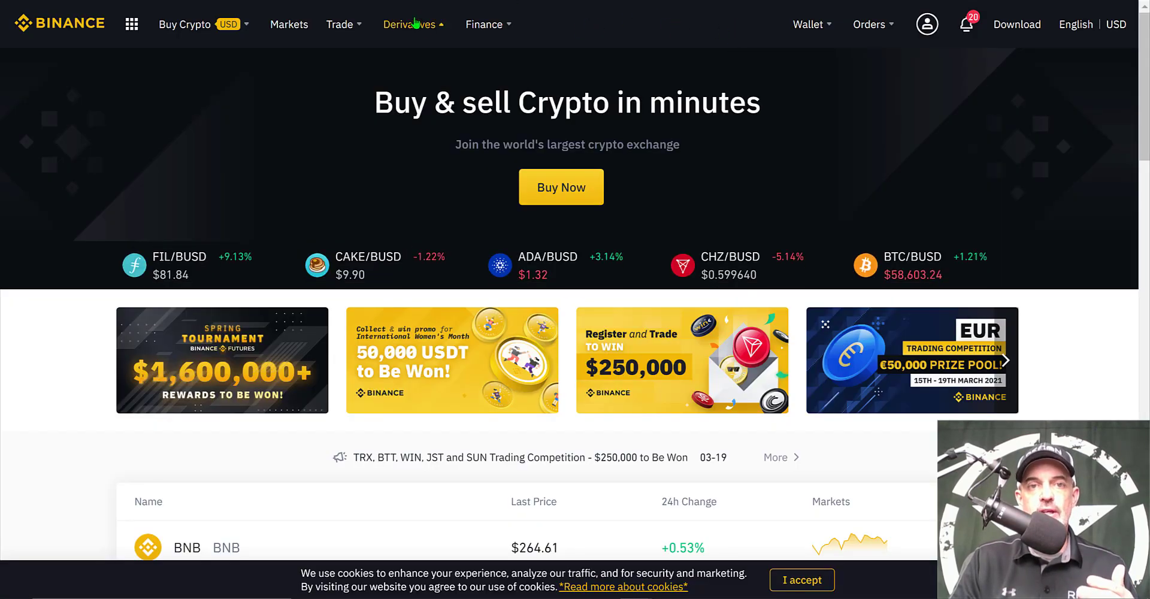
Go to USDⓈ-M Futures from Derivatives and open Grid Trading for BTCUSDT Perpetual
mouse_move(413, 29)
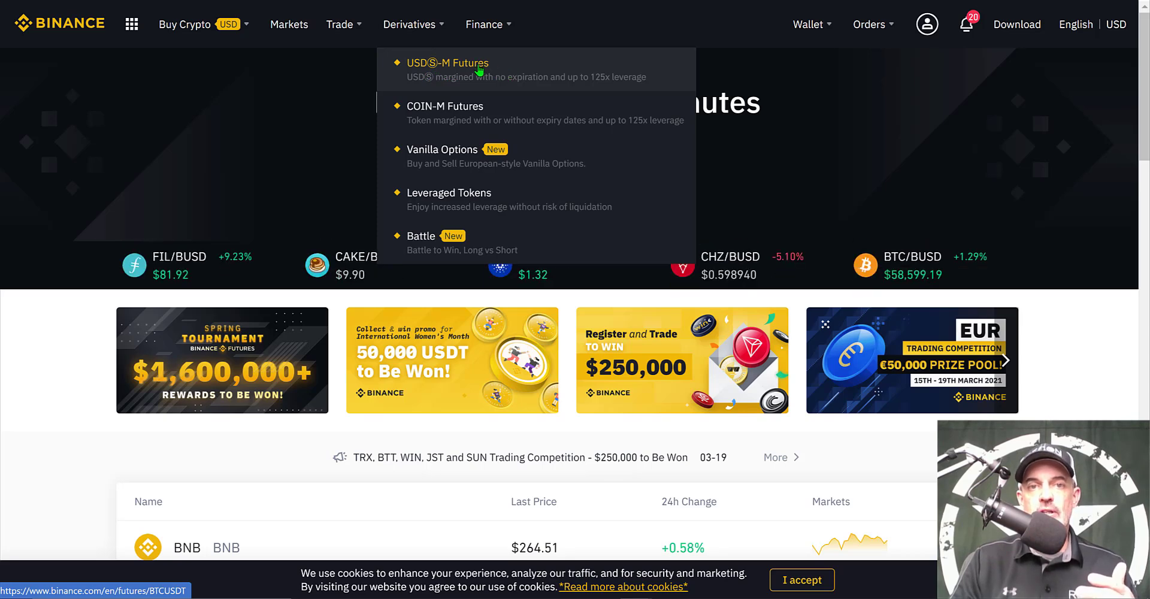
click(479, 70)
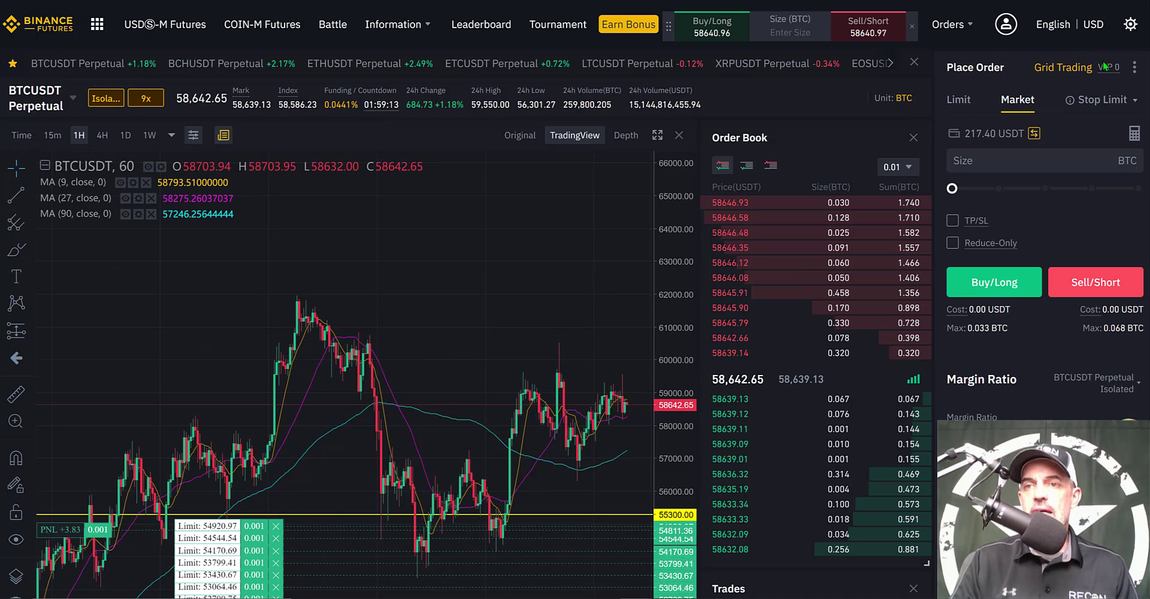
click(1062, 73)
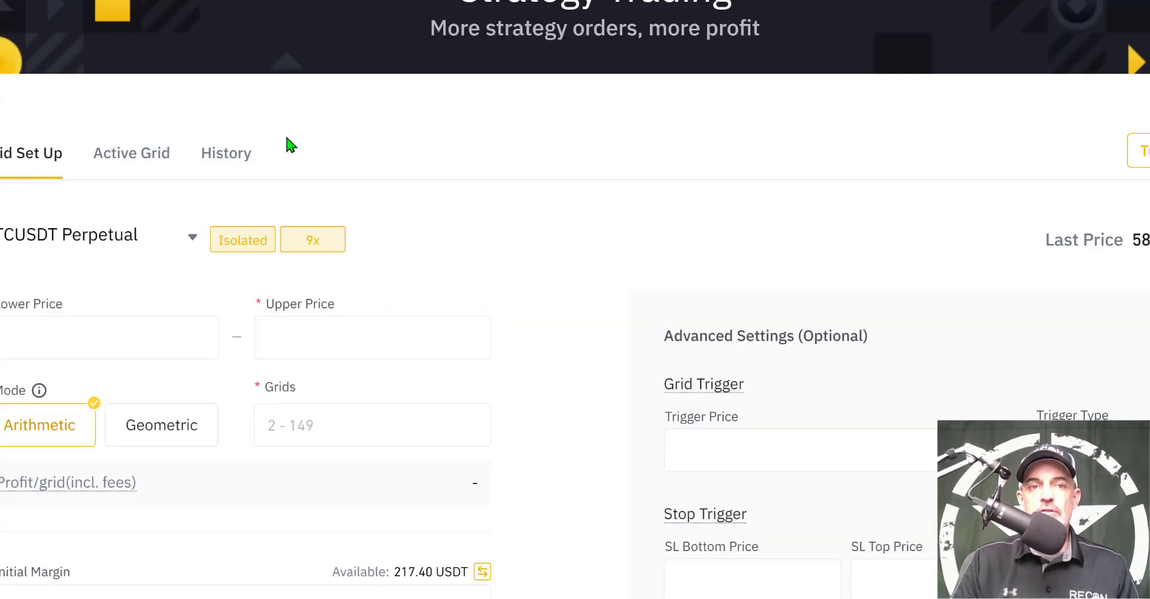
Switch to the Active Grid list on the Strategy Trading page
click(148, 158)
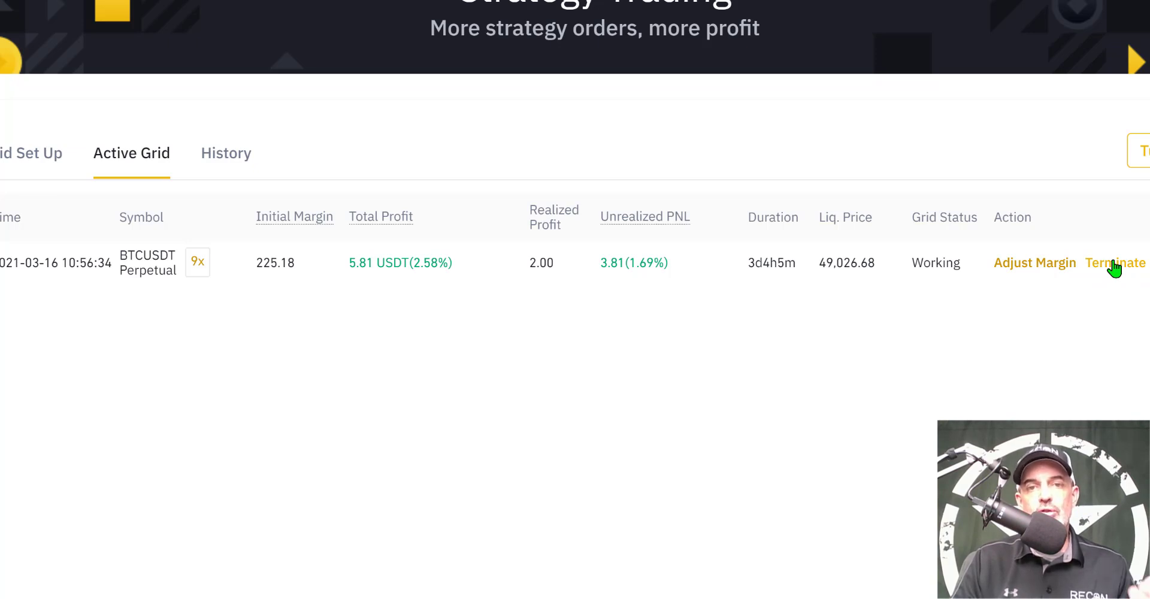
Terminate the running BTCUSDT grid and confirm the termination
click(1114, 264)
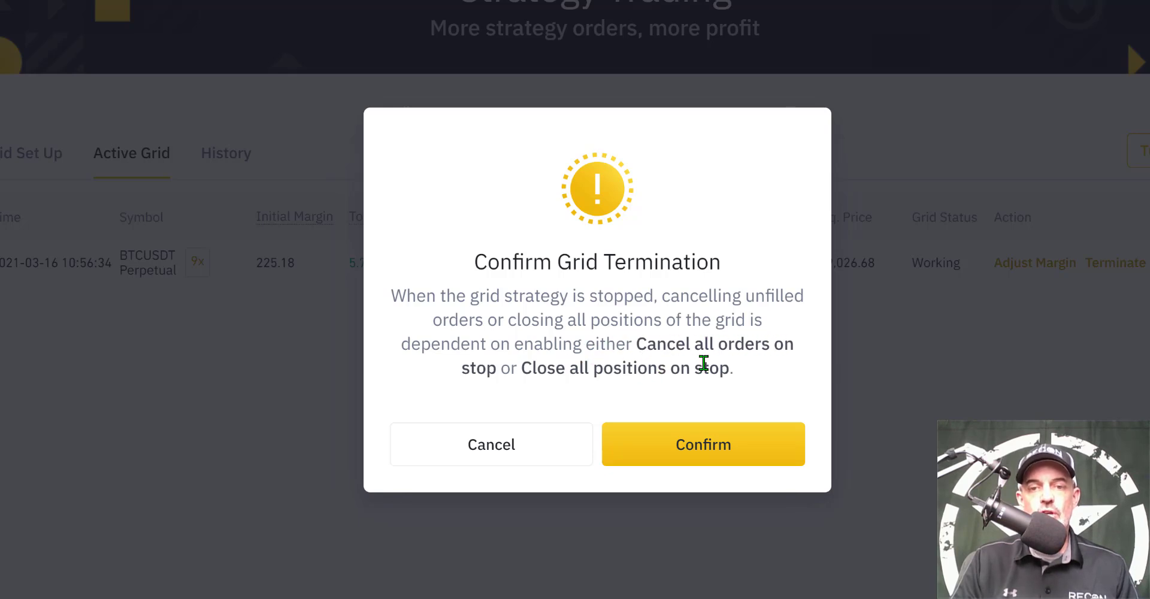
click(737, 444)
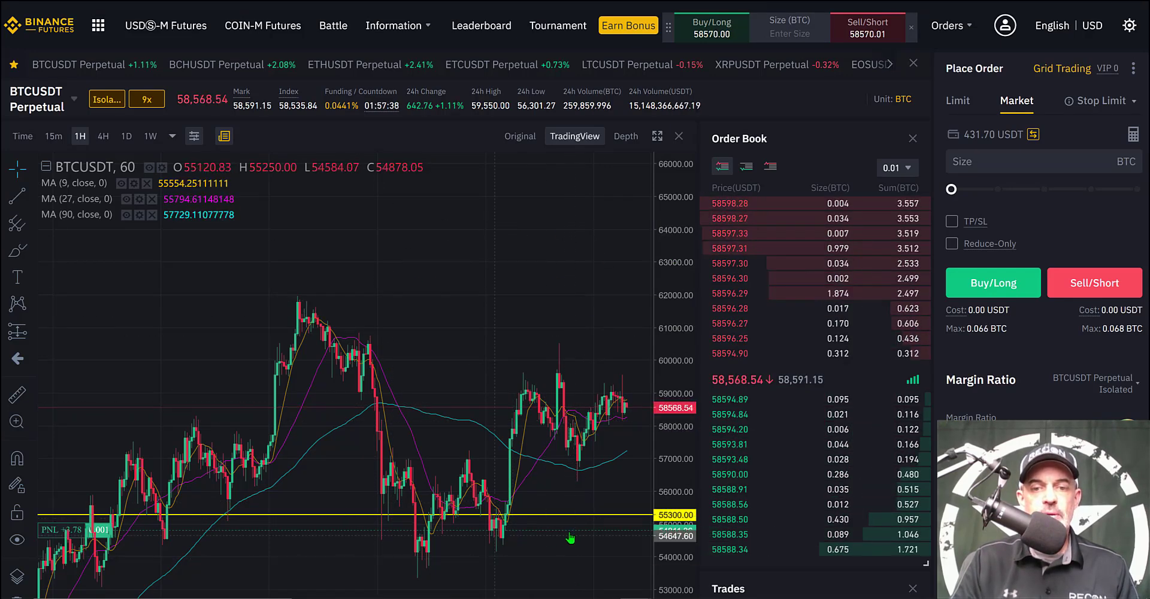
Close the 0.001 BTC BTCUSDT Perpetual position at market from the Positions list
scroll(577, 506, down, 7)
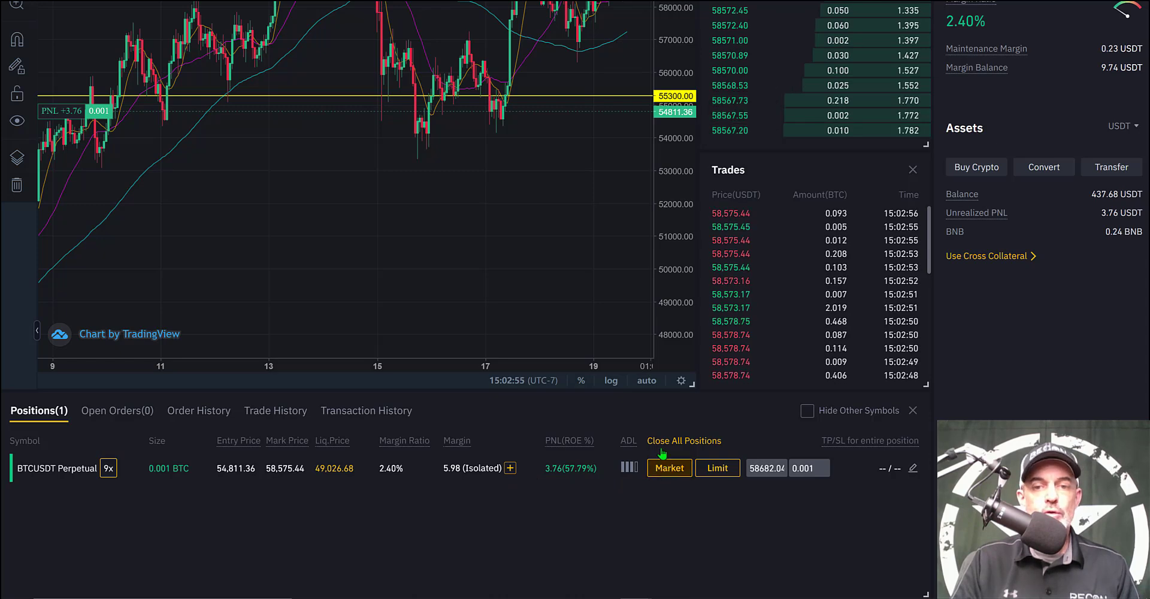
click(669, 467)
scroll(566, 354, up, 4)
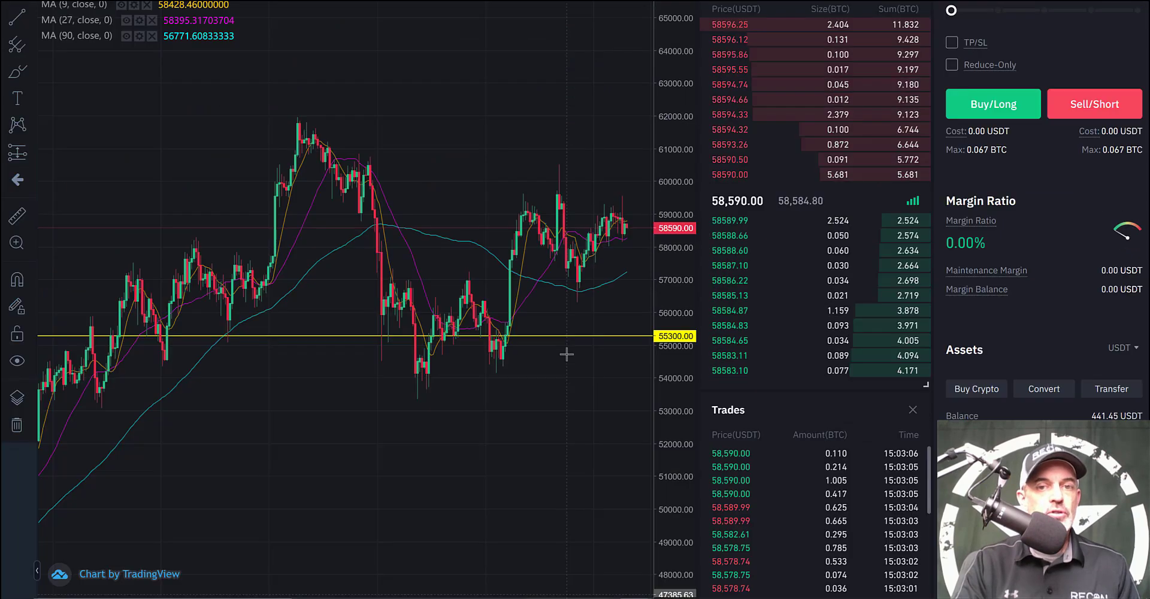
scroll(567, 354, up, 1)
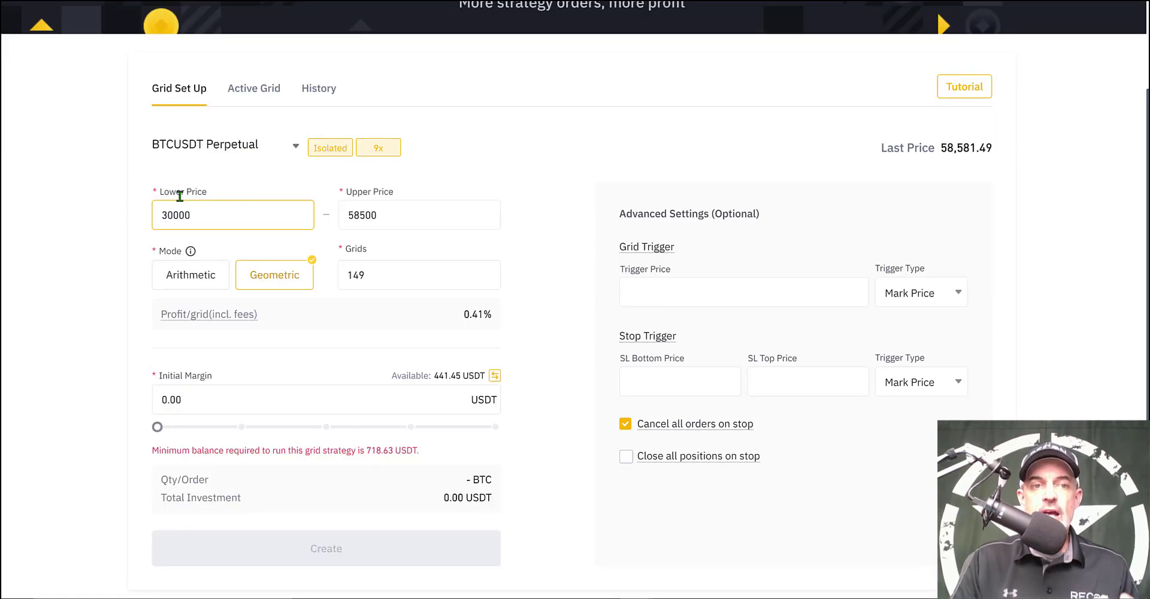
Replace the grid lower price of 30000 with 35000
click(198, 211)
drag(193, 210, 163, 212)
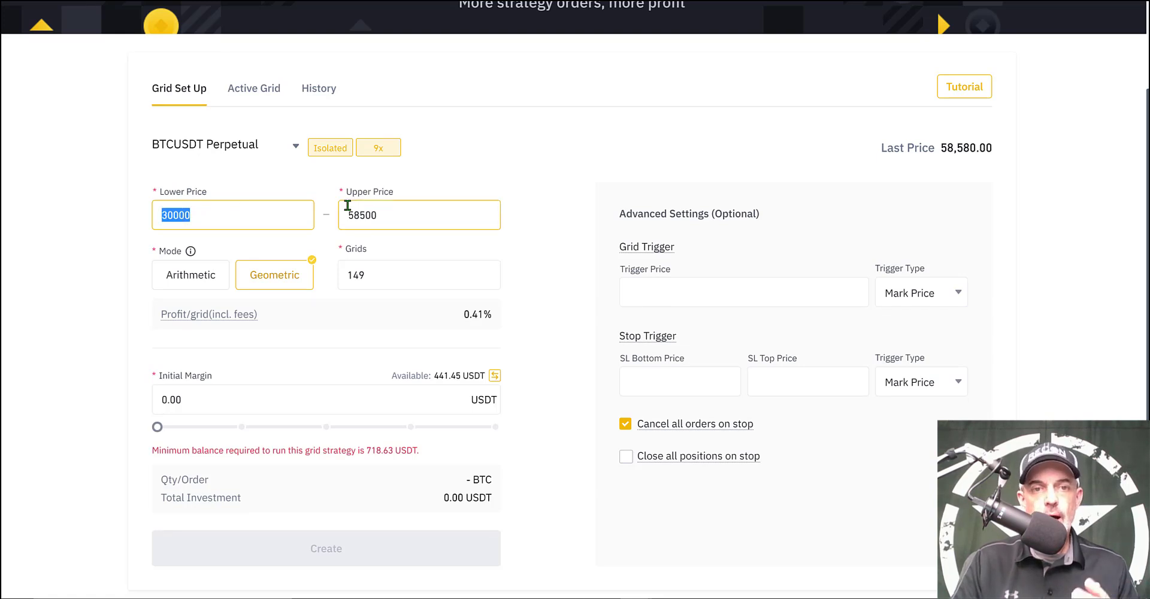
key(BackSpace)
text(35000)
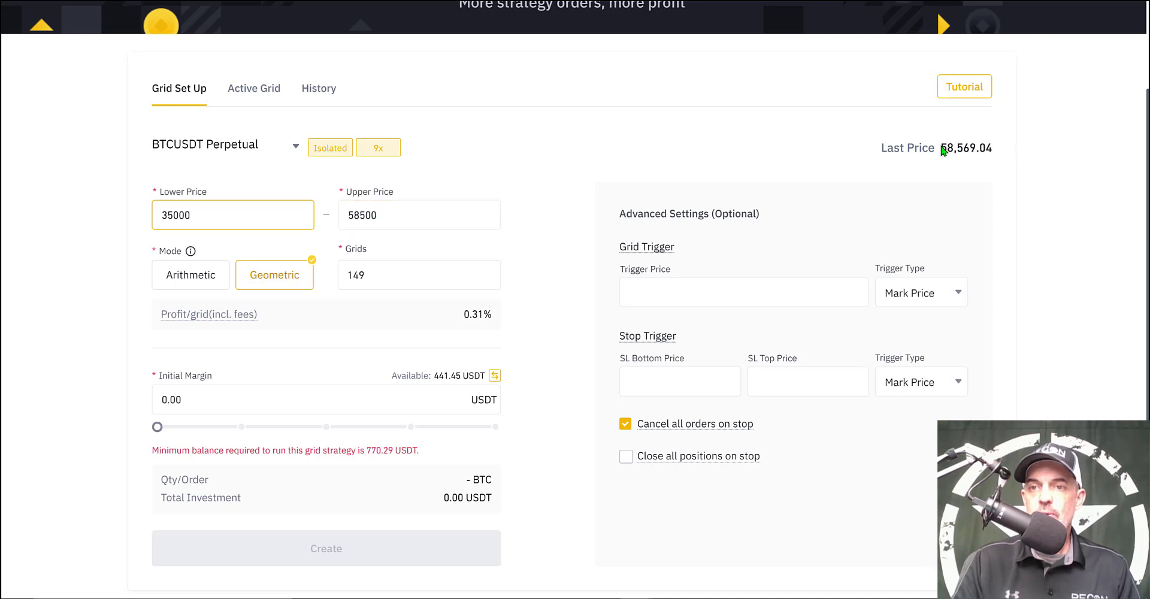
Check the 58500 upper price and geometric Mode info, then select the grid count
drag(885, 147, 527, 200)
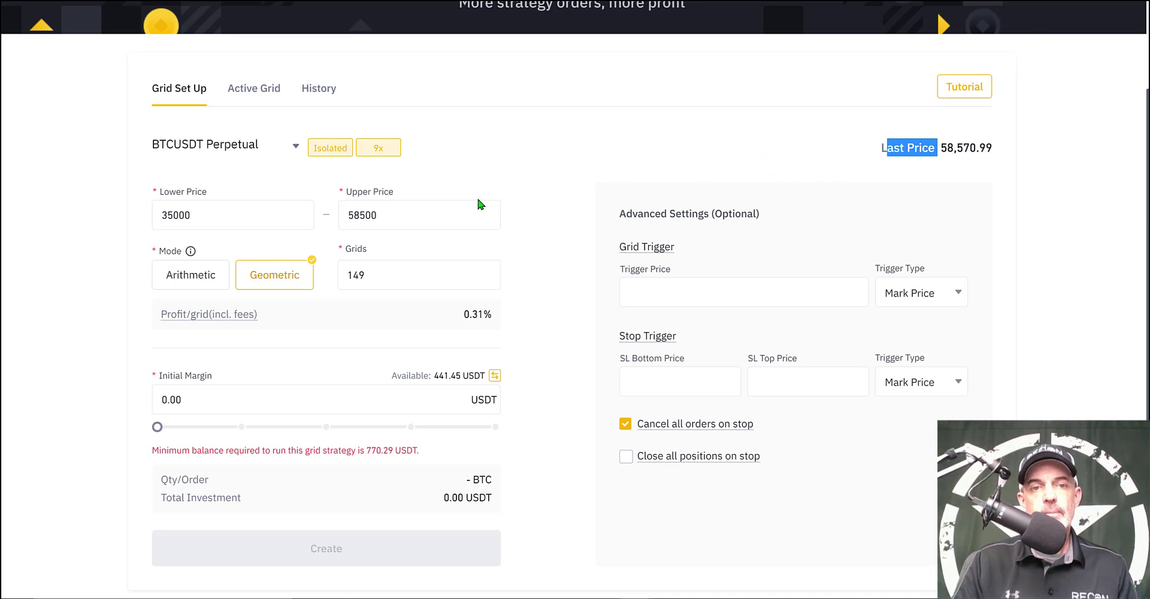
drag(389, 215, 347, 215)
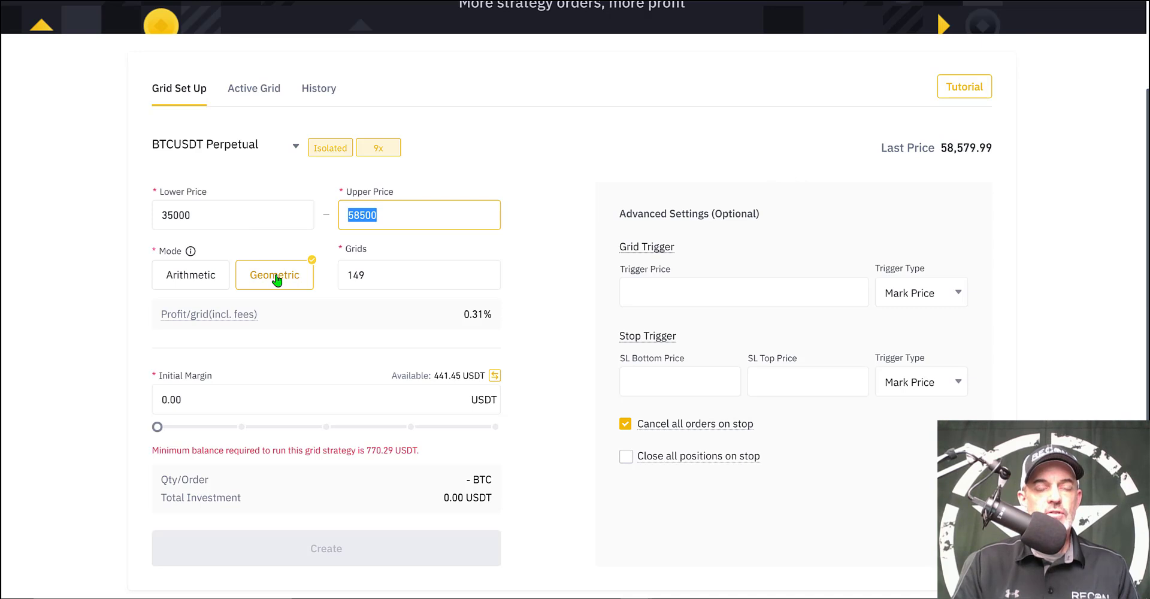
mouse_move(192, 254)
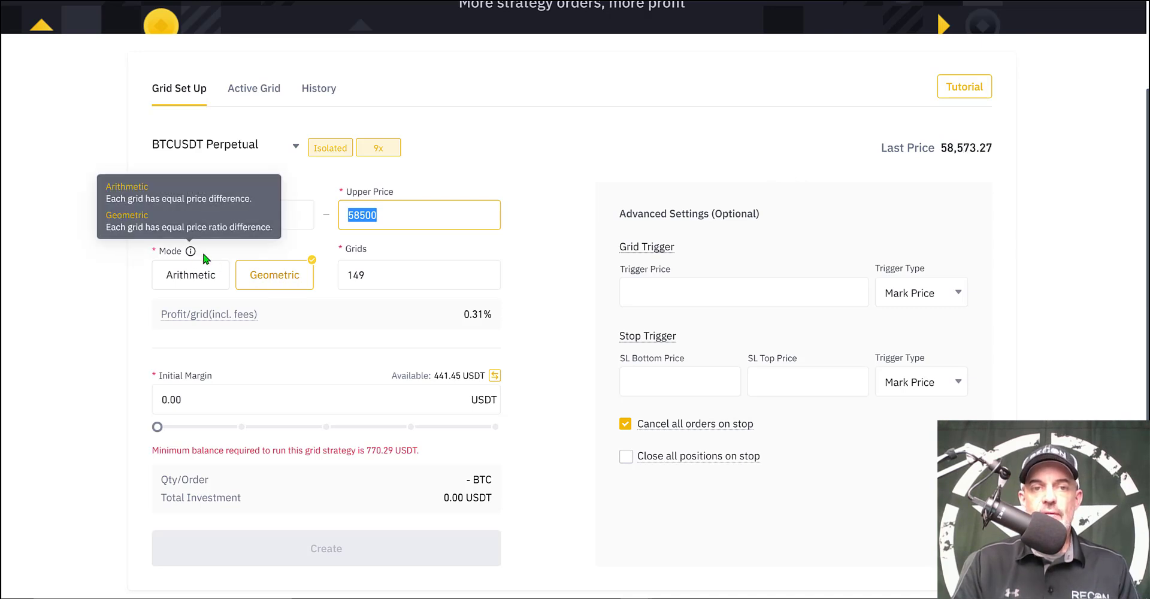
drag(373, 276, 345, 274)
Set the grid count to 70 and note the minimum balance warning
text(70)
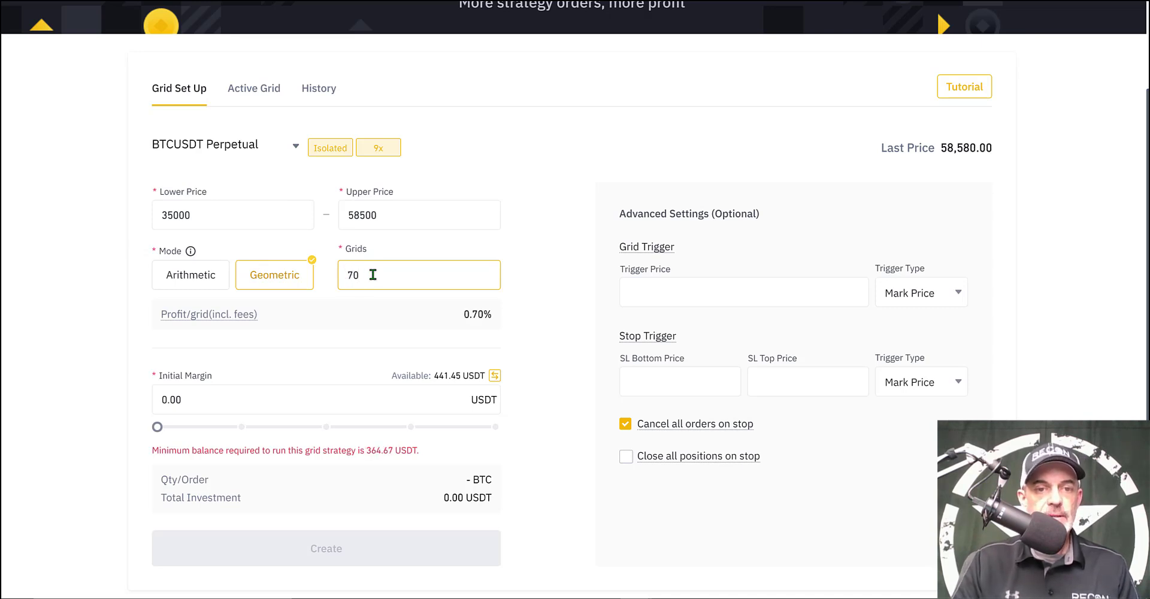
mouse_move(172, 321)
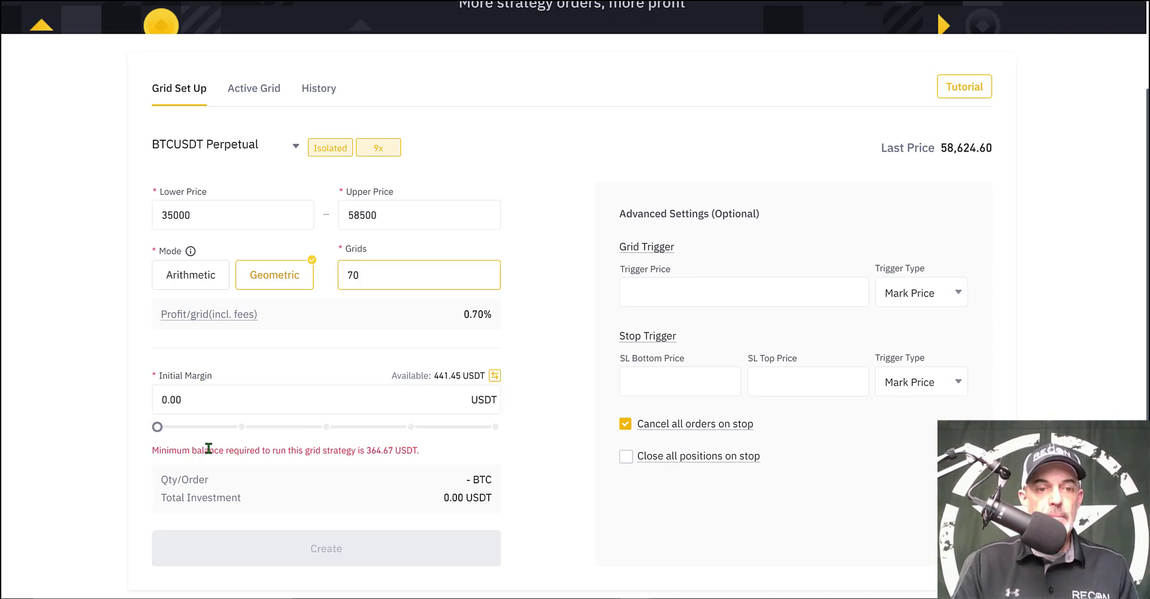
drag(199, 450, 389, 450)
Enter 365 USDT initial margin, giving a 3285.00 USDT total investment
click(209, 399)
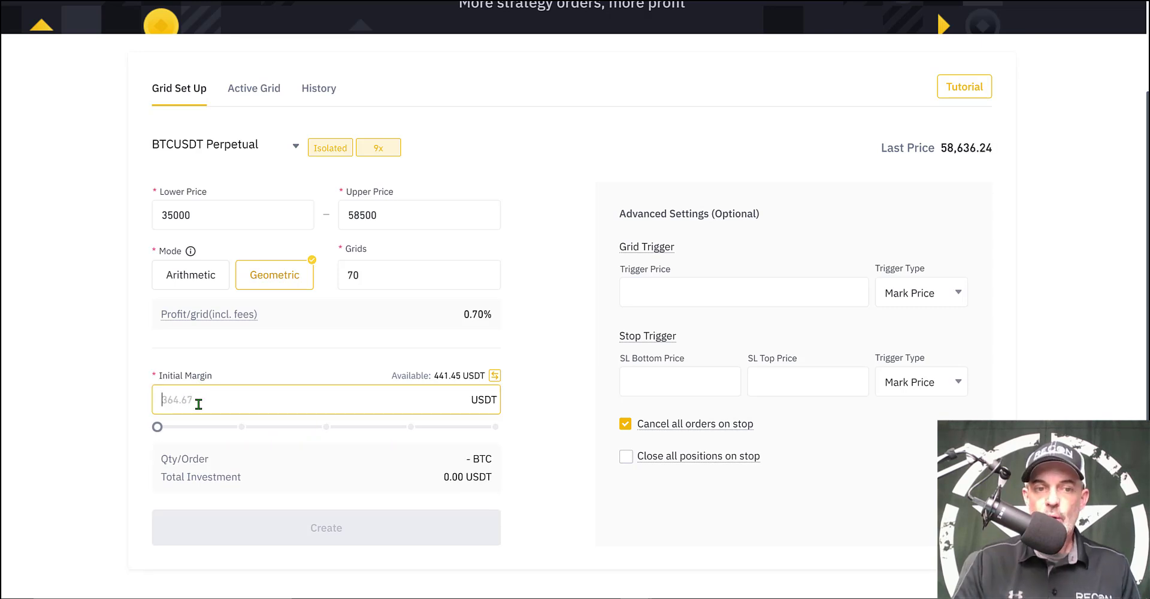
text(365)
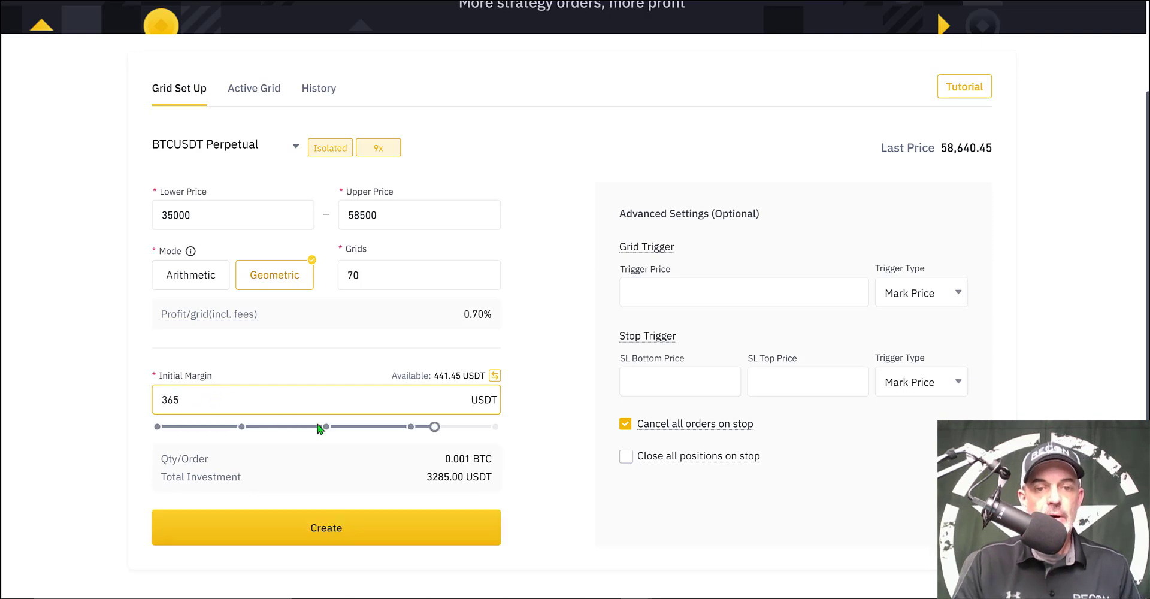
click(170, 471)
drag(225, 473, 482, 474)
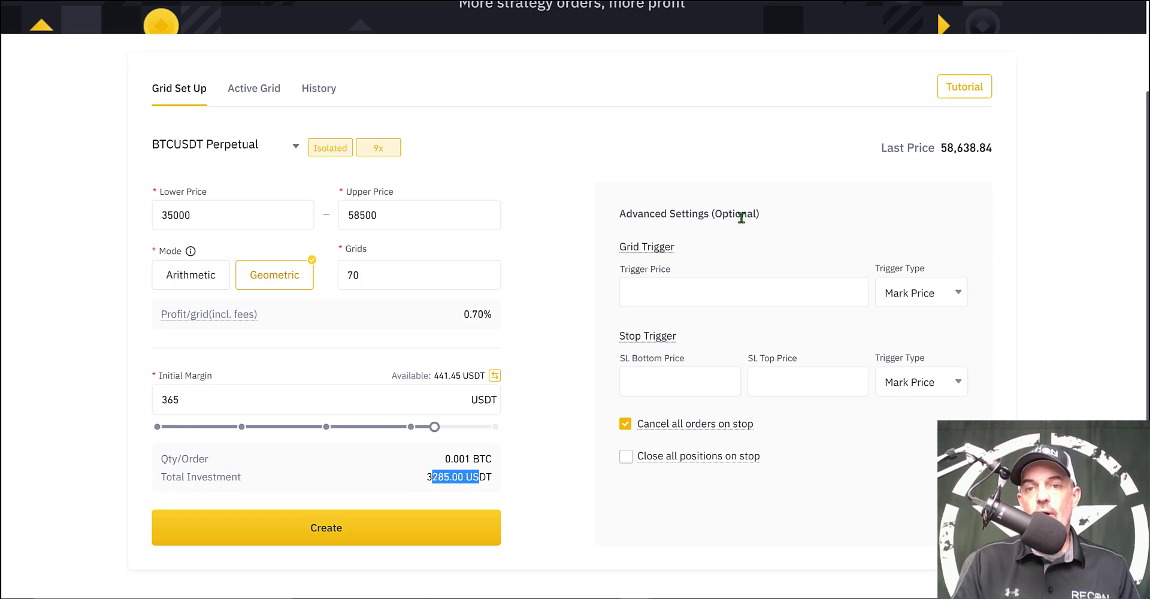
click(660, 289)
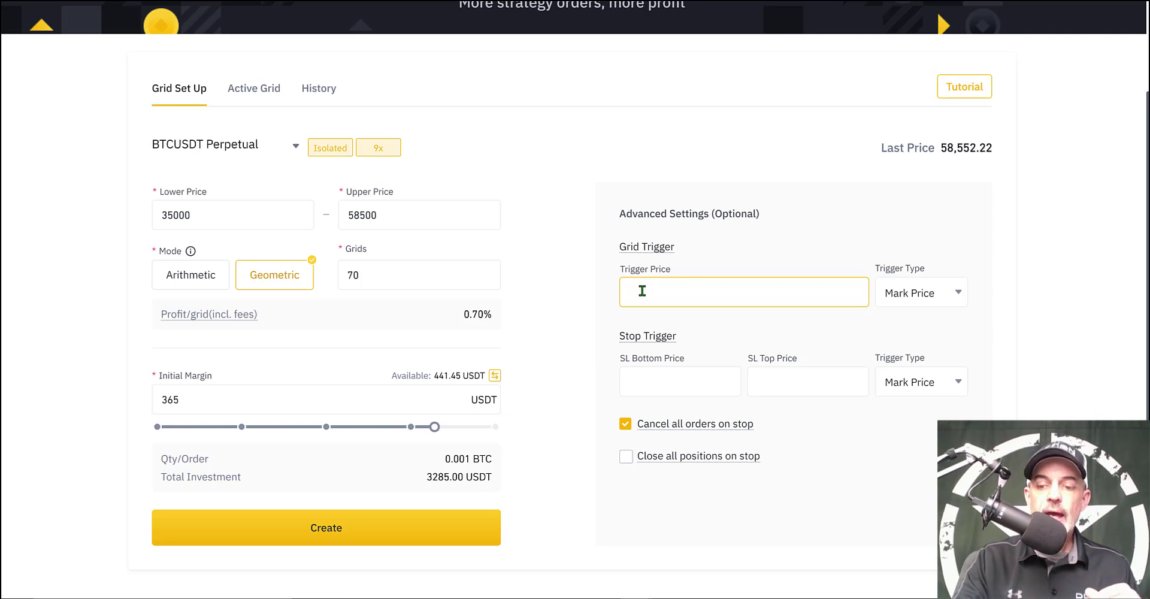
Set a 58500 trigger price with stop-loss bottom 29000 and top 90000
text(58500)
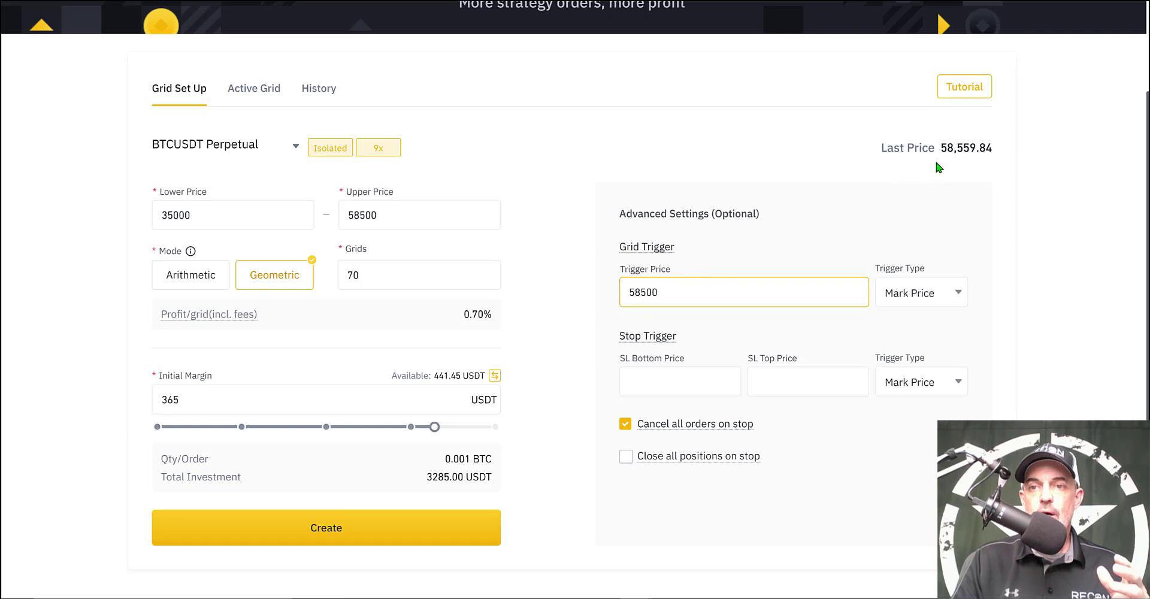
click(677, 387)
click(677, 387)
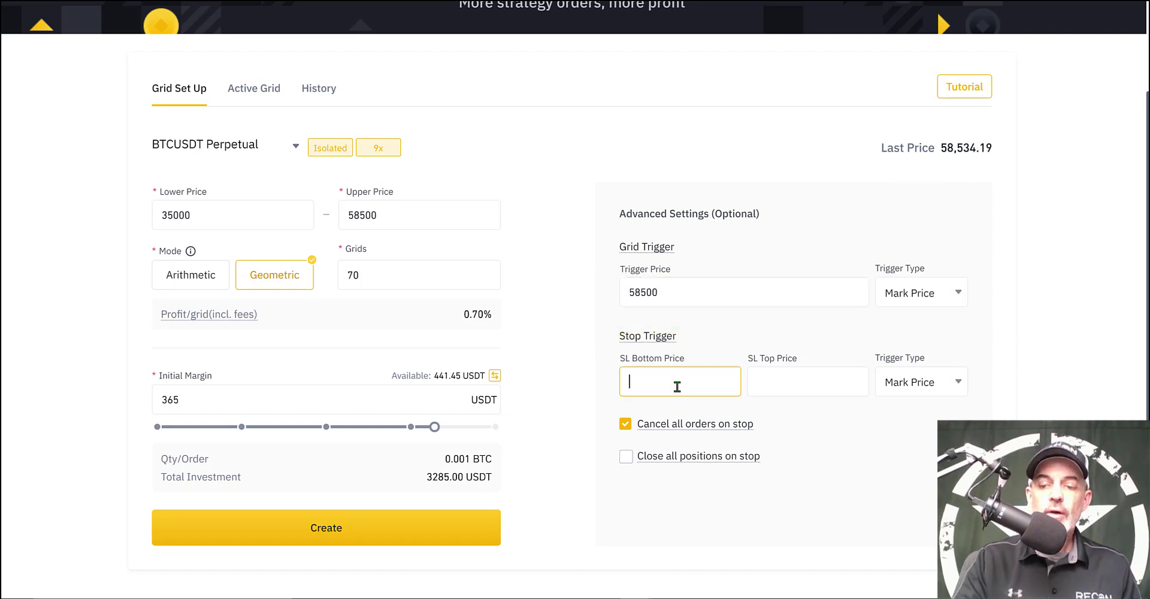
text(29000)
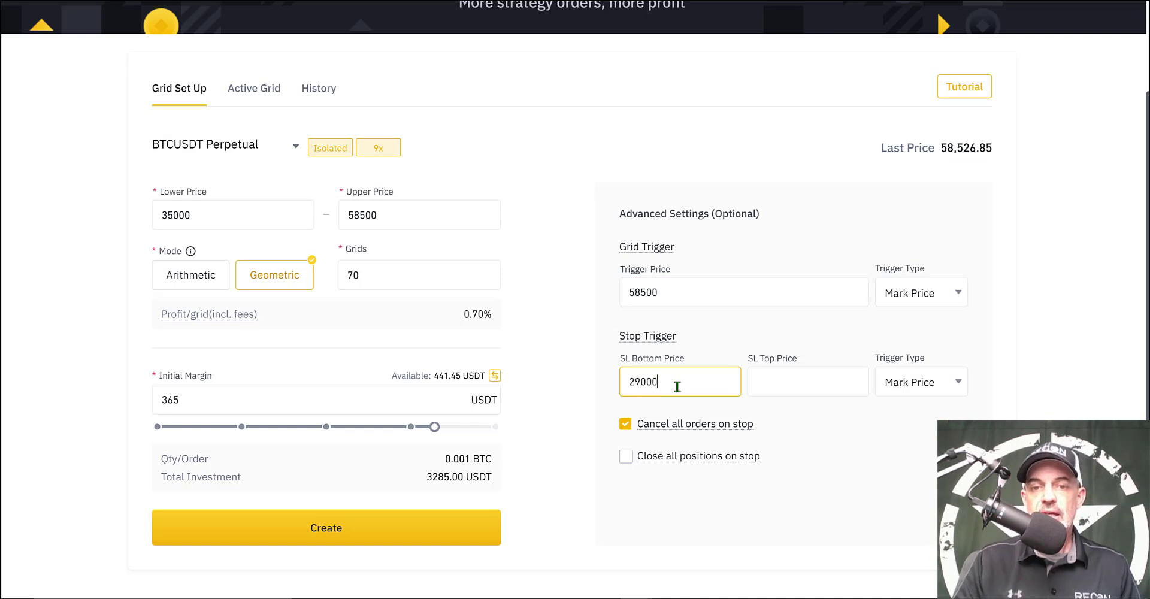
click(766, 381)
text(90000)
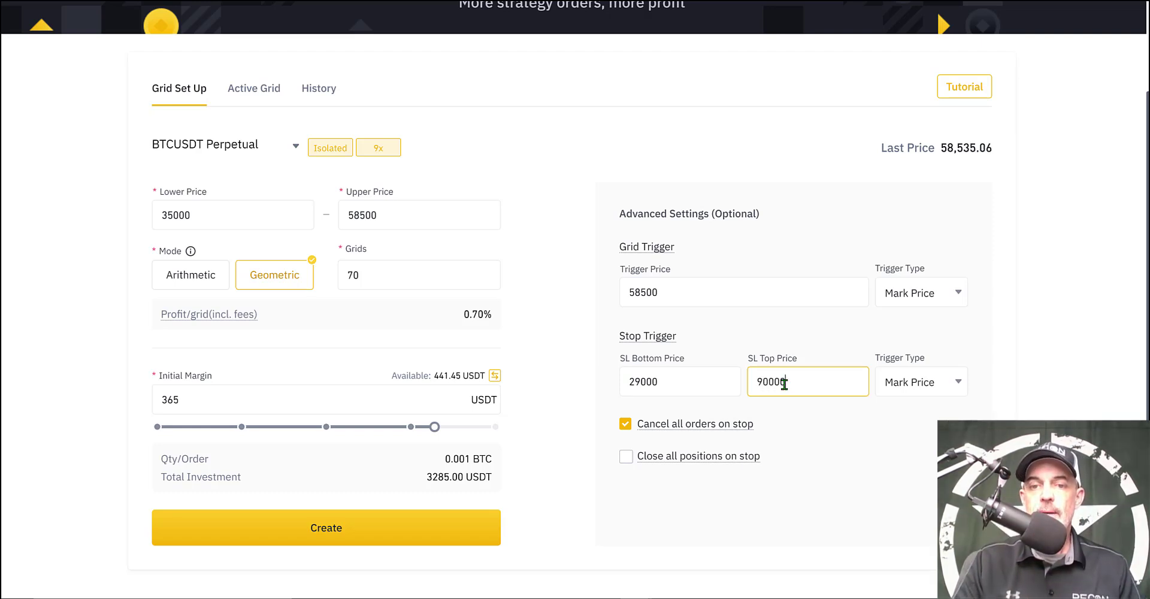
Double-check the 29000 and 90000 stop-loss values in Advanced Settings
mouse_move(694, 430)
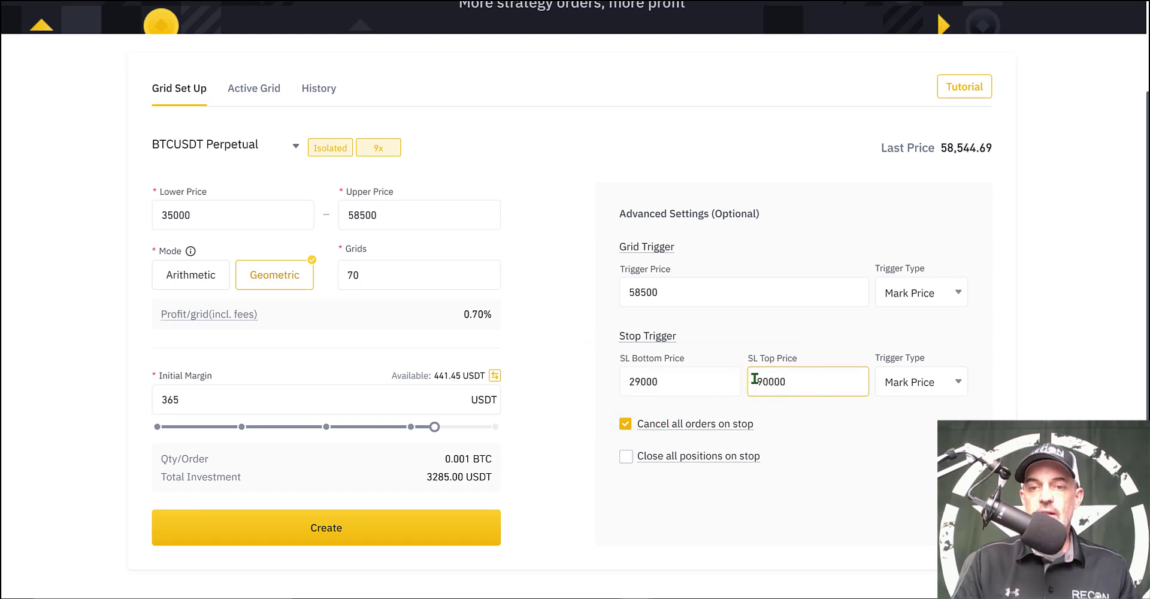
double_click(794, 376)
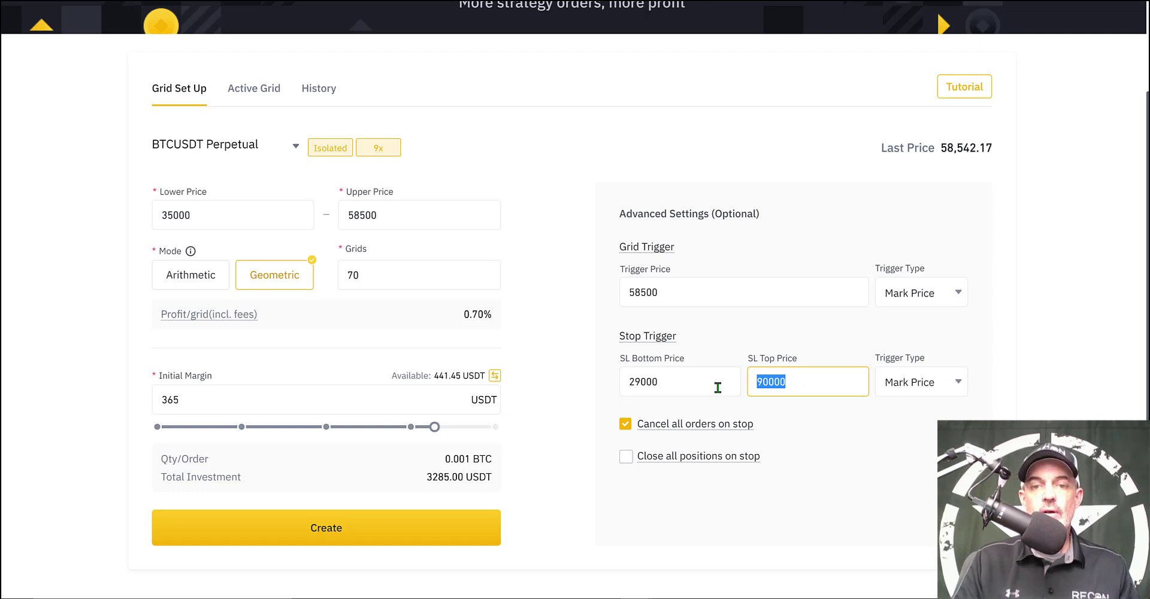
drag(671, 382, 628, 381)
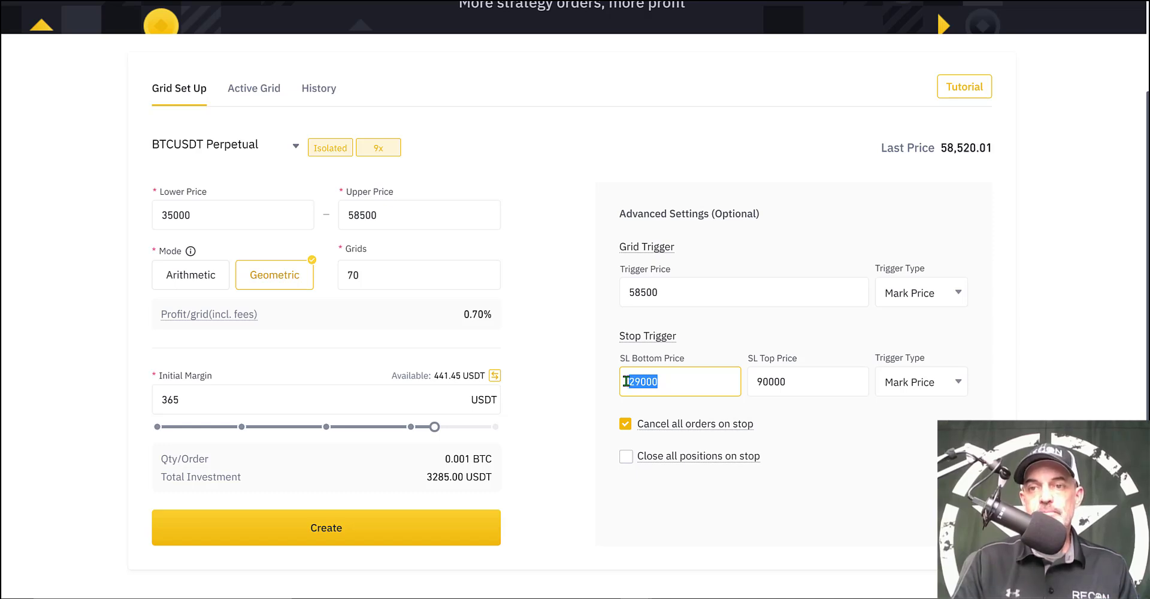
mouse_move(665, 463)
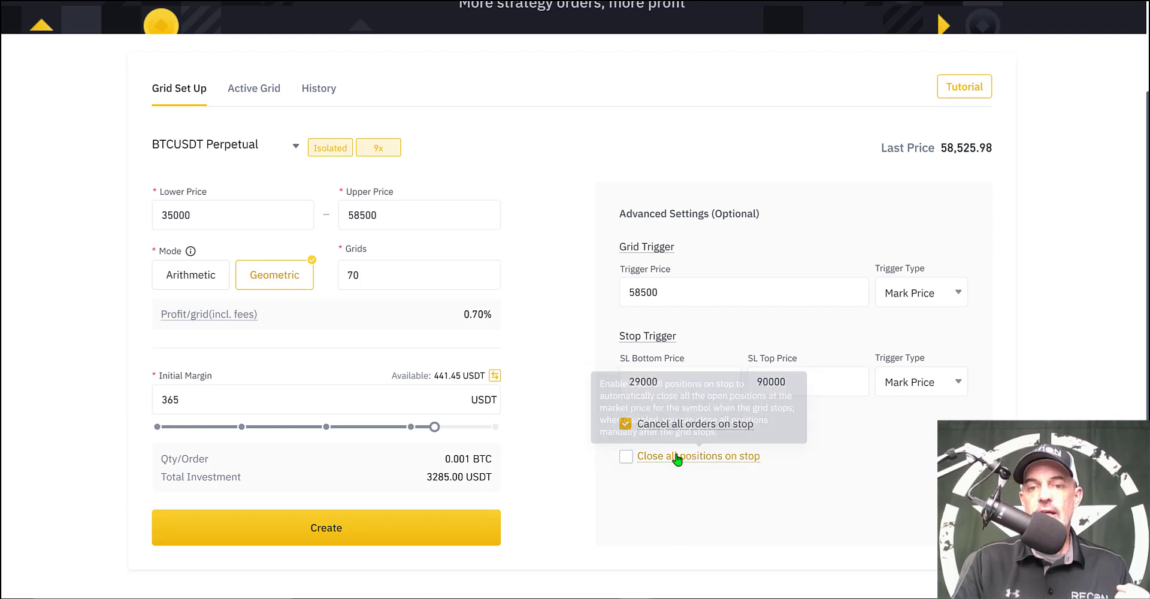
double_click(770, 381)
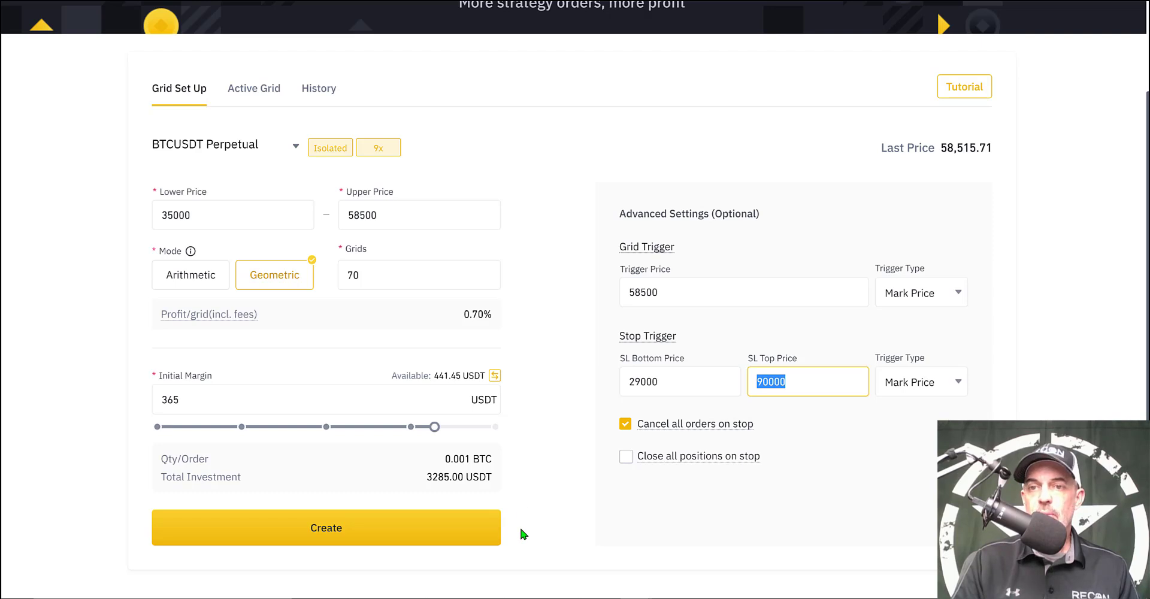
Create the grid and confirm it in the Grid Order Confirmation dialog
click(357, 535)
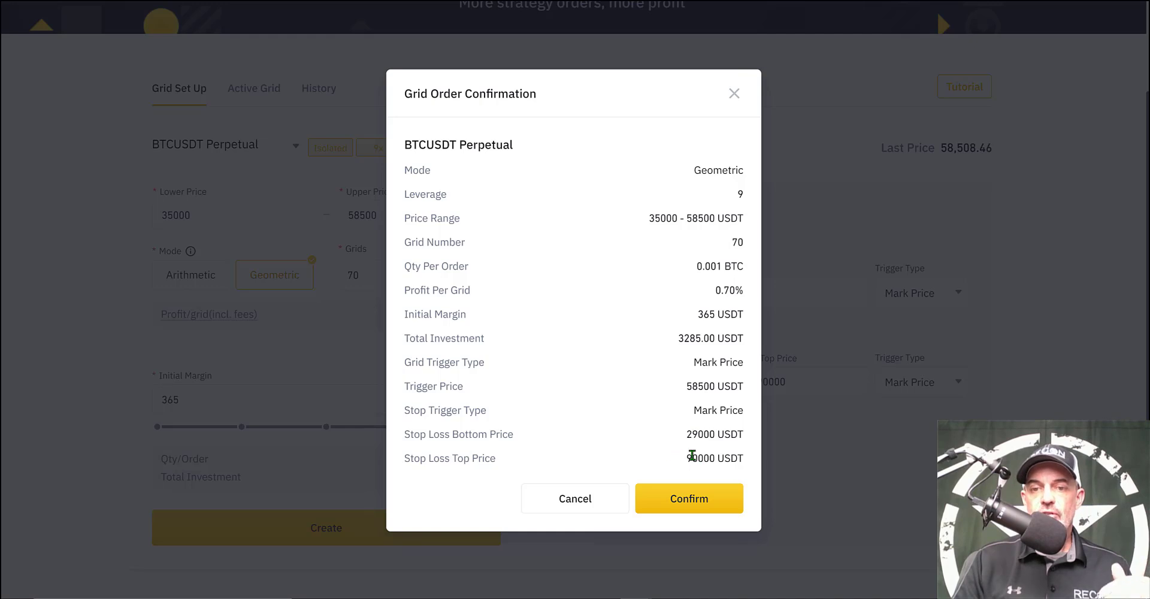
click(698, 501)
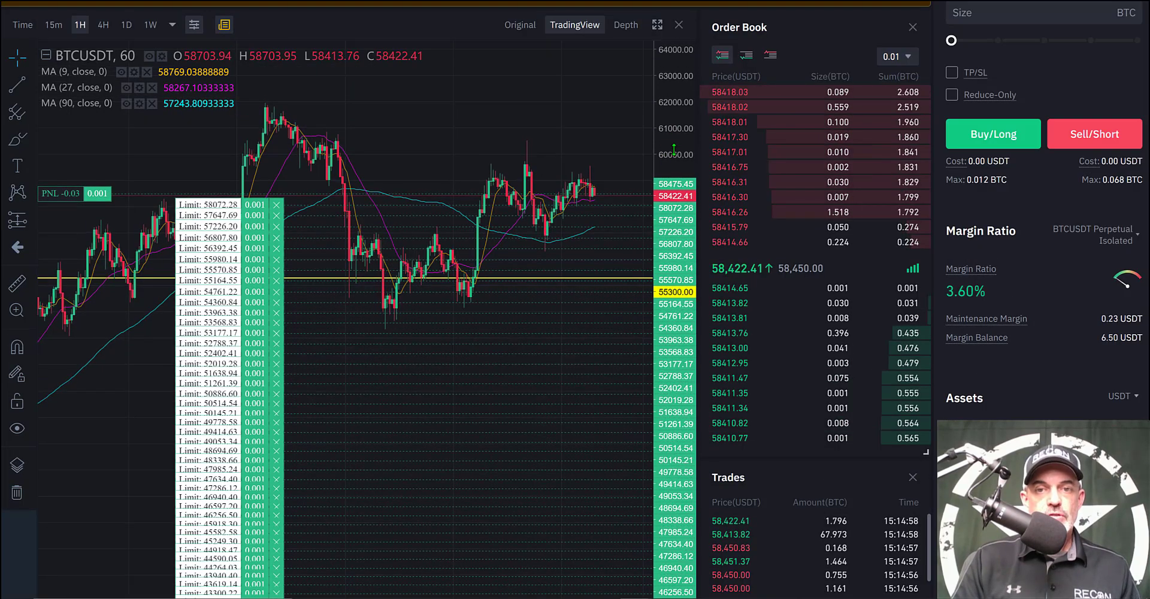
Stretch the price axis so the 0.001 BTC grid orders down to 35000 spread out
drag(676, 88, 681, 38)
drag(679, 128, 588, 483)
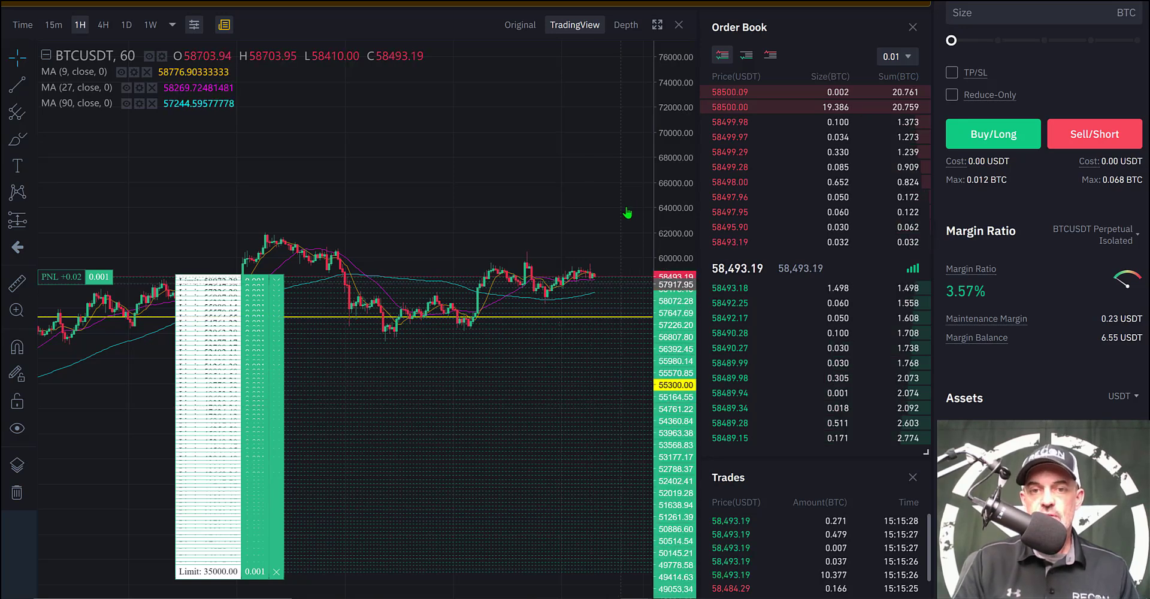
scroll(601, 226, down, 5)
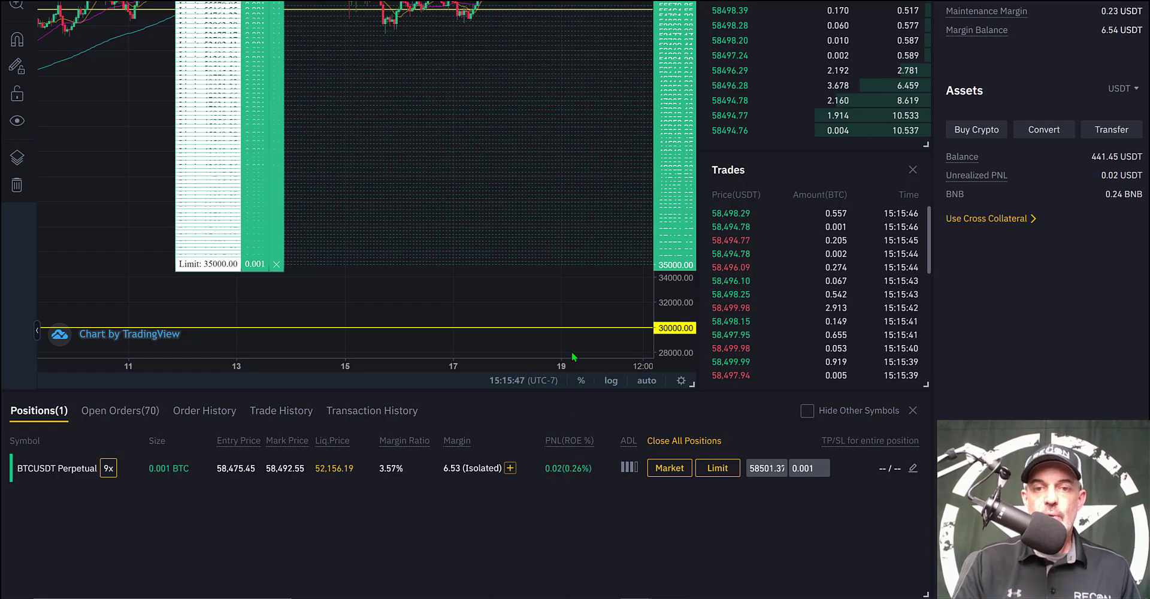
scroll(587, 185, up, 8)
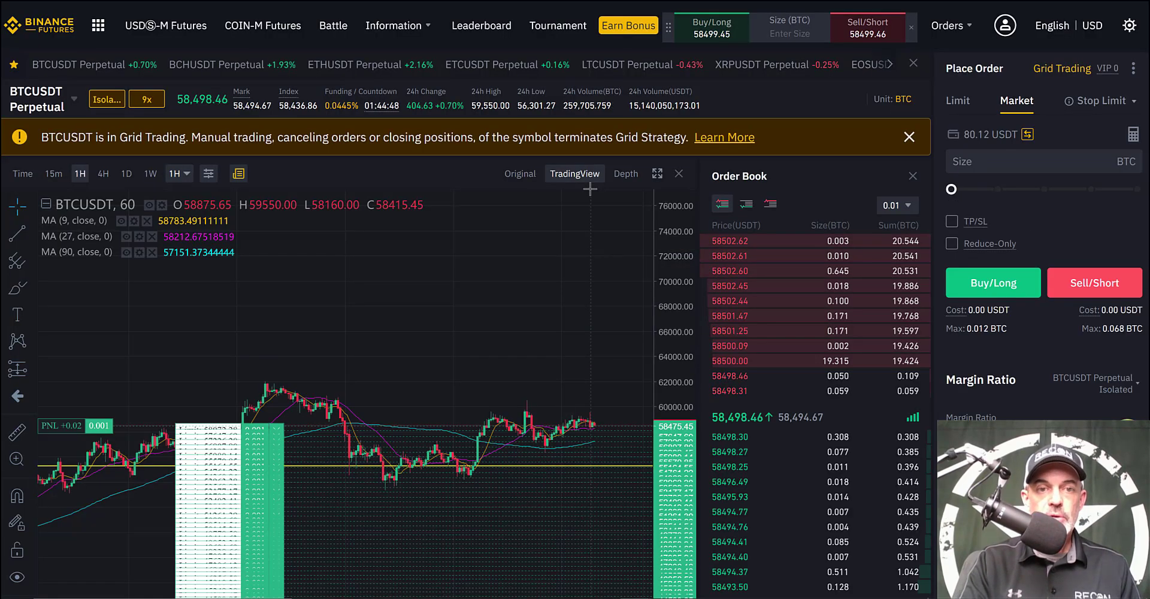
scroll(590, 189, down, 3)
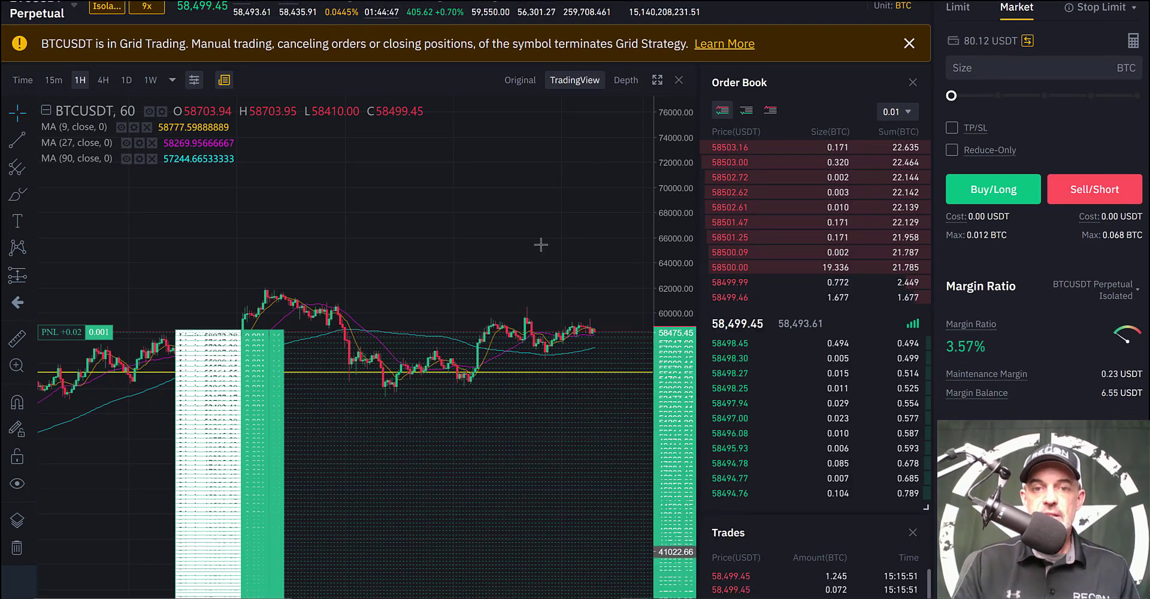
scroll(548, 240, down, 1)
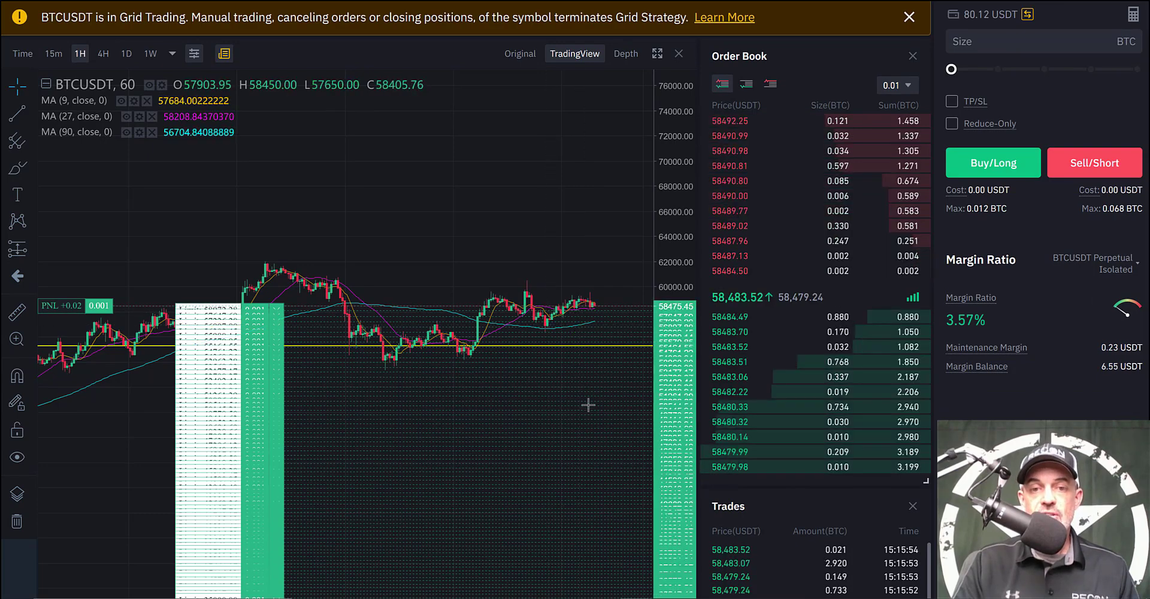